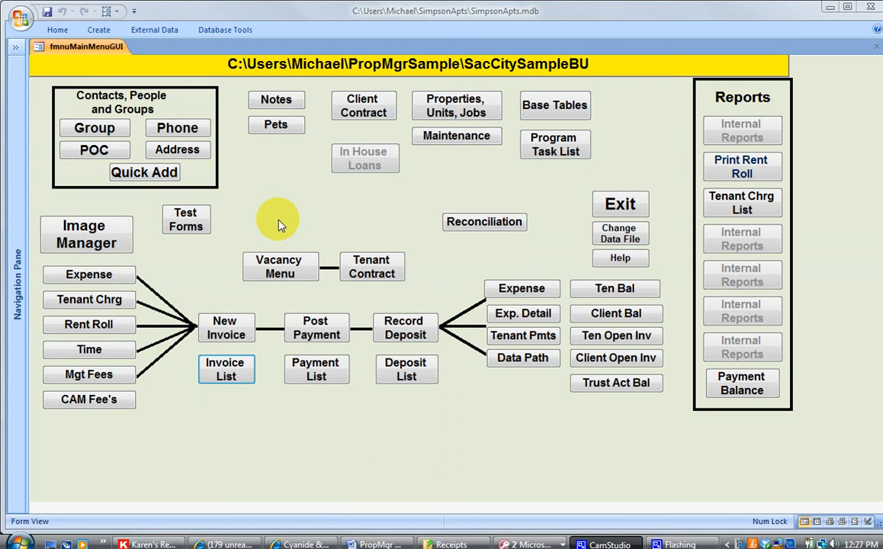
- Set the rent roll charge date to 6/1/2010 using the calendar
left_click(61, 323)
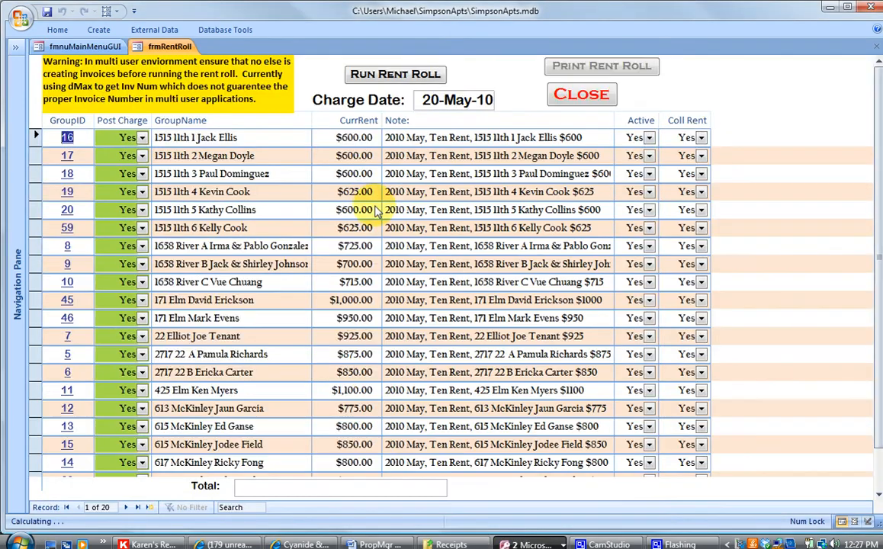
left_click(431, 97)
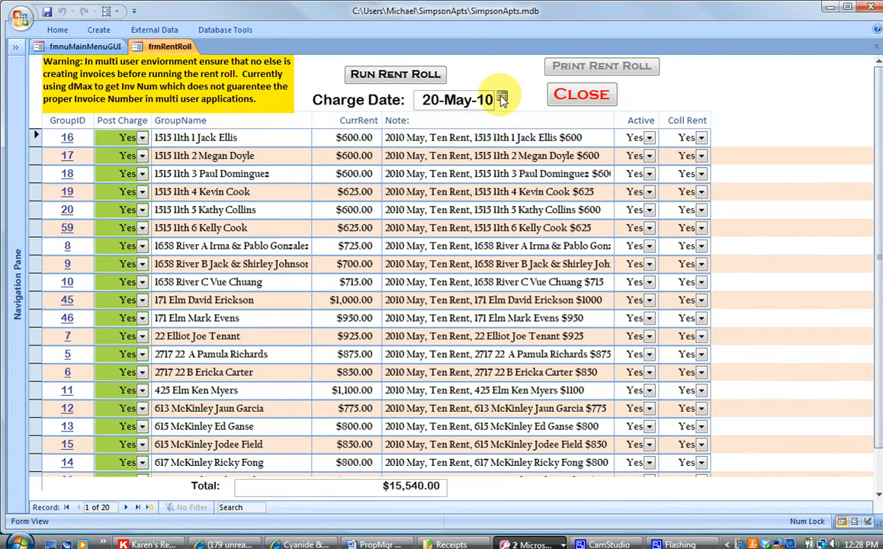
left_click(503, 97)
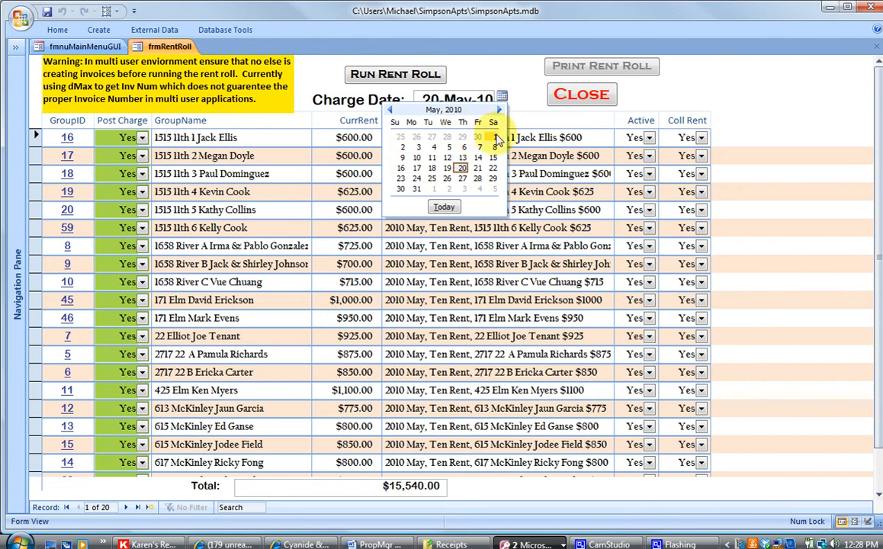
left_click(495, 138)
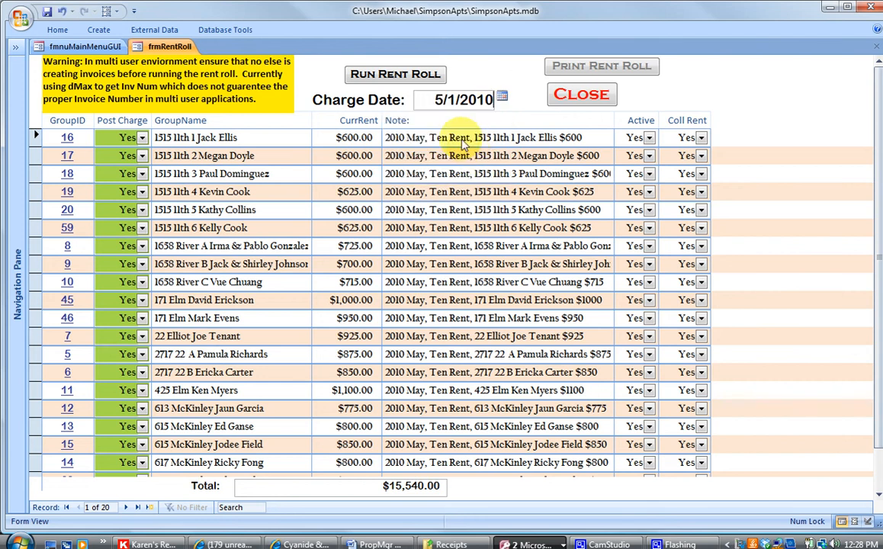
left_click(502, 96)
left_click(432, 188)
- Run the rent roll to create the June invoices, review them, and close both forms
left_click(360, 72)
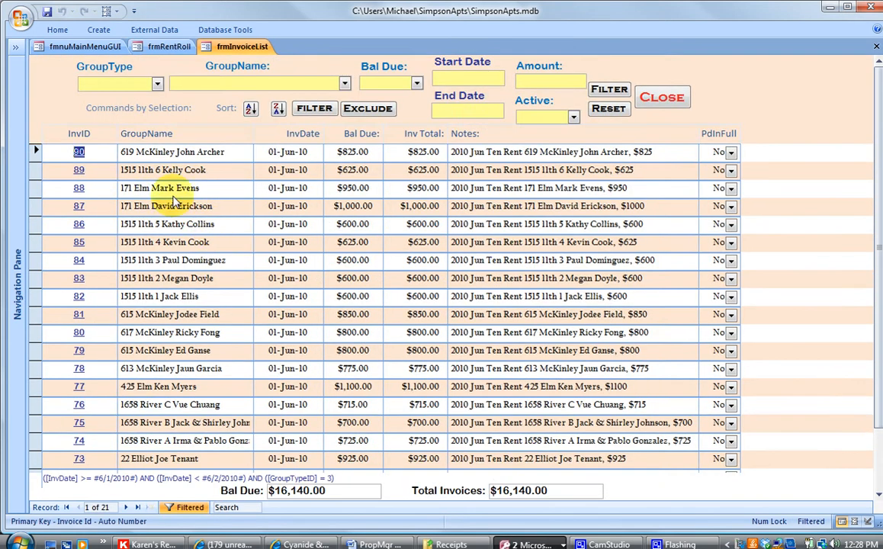
scroll(444, 272, "down", 1)
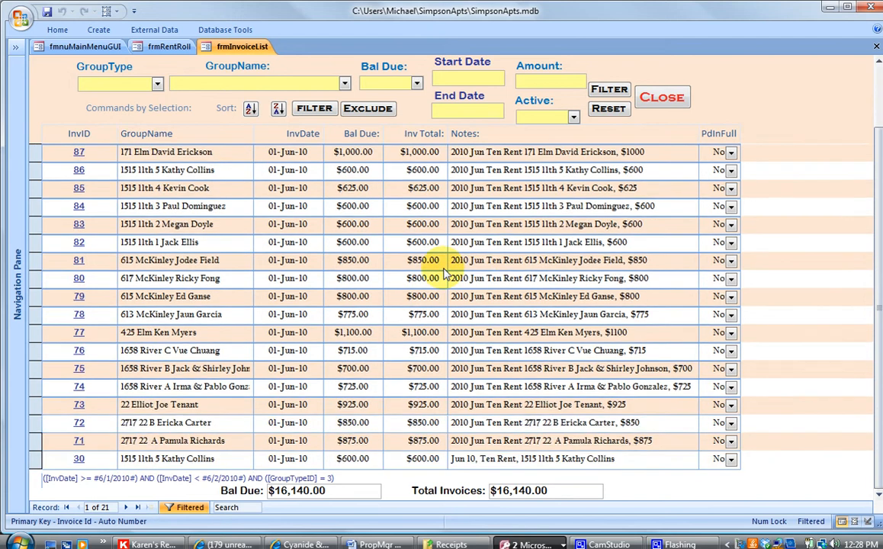
left_click(657, 103)
left_click(577, 93)
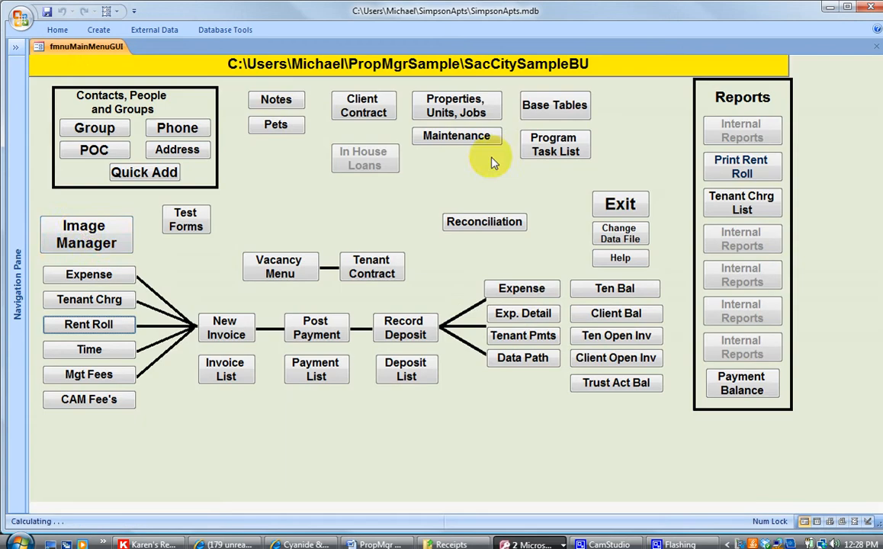
- Purge the document table, populate it from the Pending folder, and view the loaded images
left_click(80, 228)
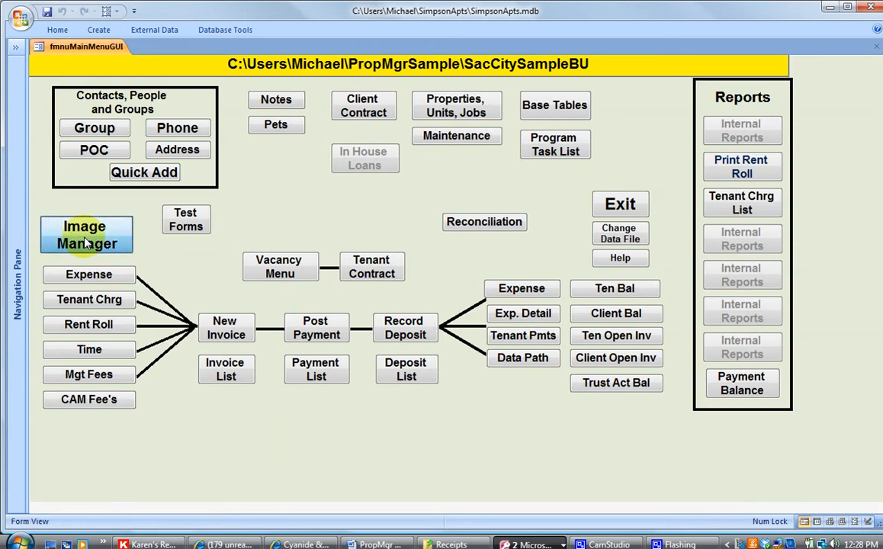
left_click(169, 130)
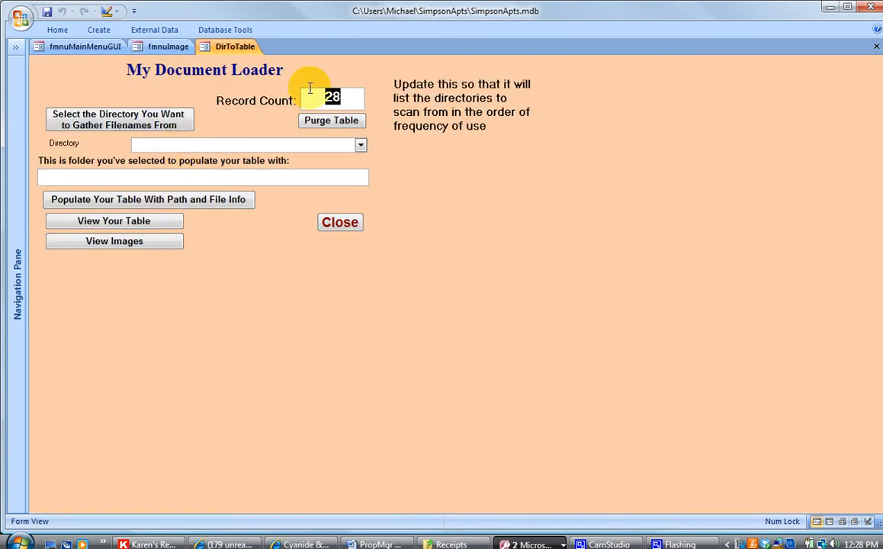
left_click(317, 123)
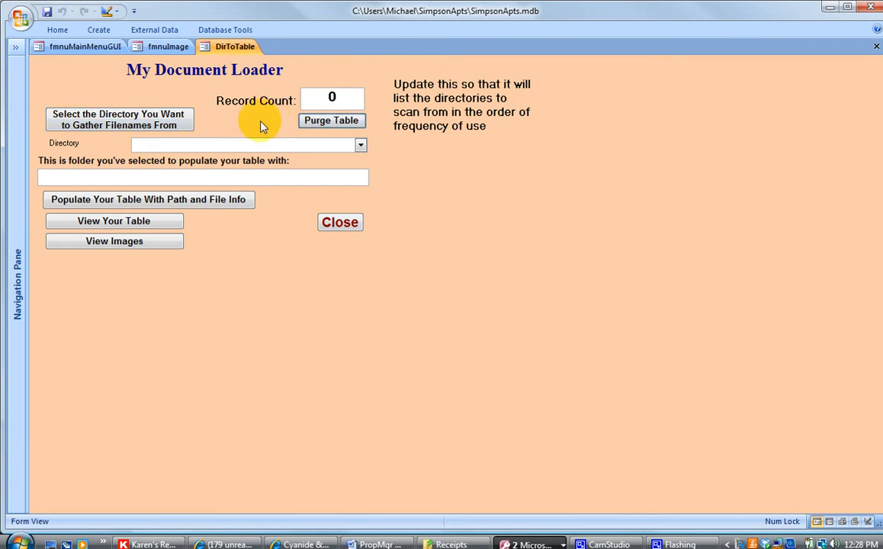
left_click(361, 144)
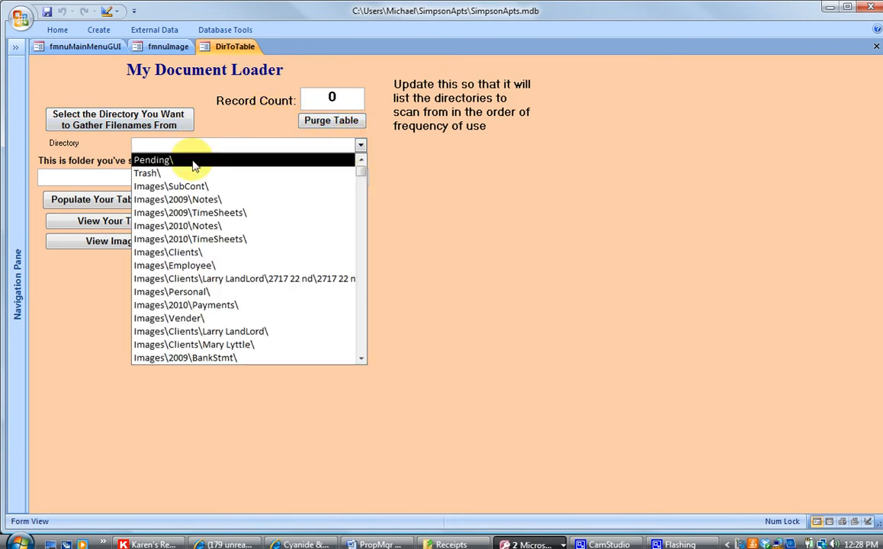
left_click(194, 162)
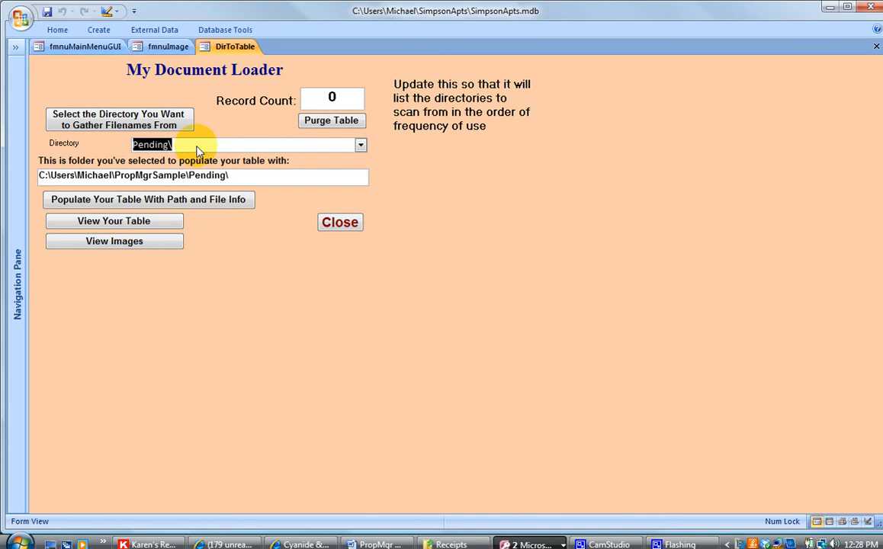
left_click(134, 201)
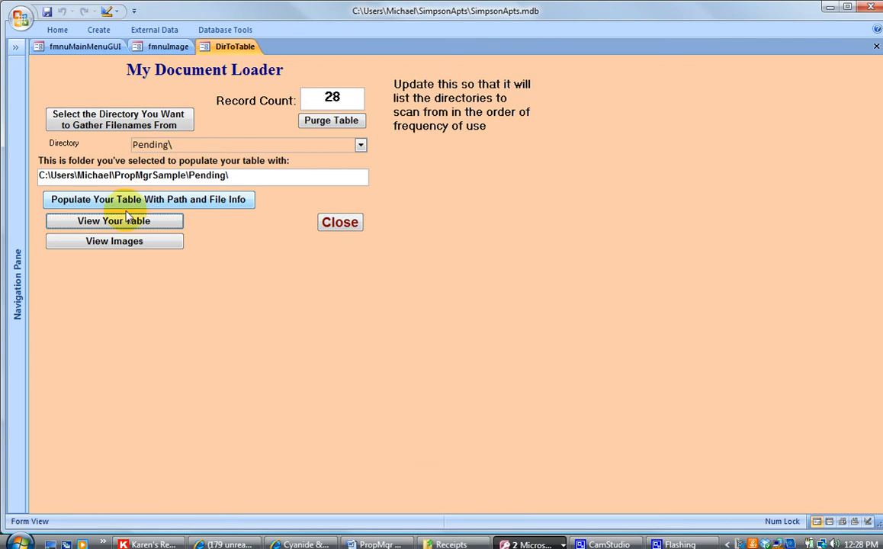
left_click(115, 241)
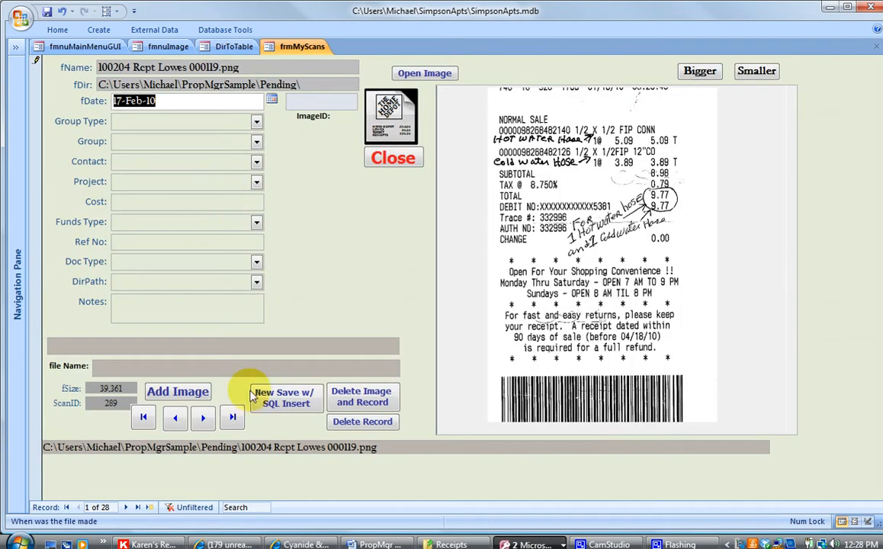
left_click(232, 417)
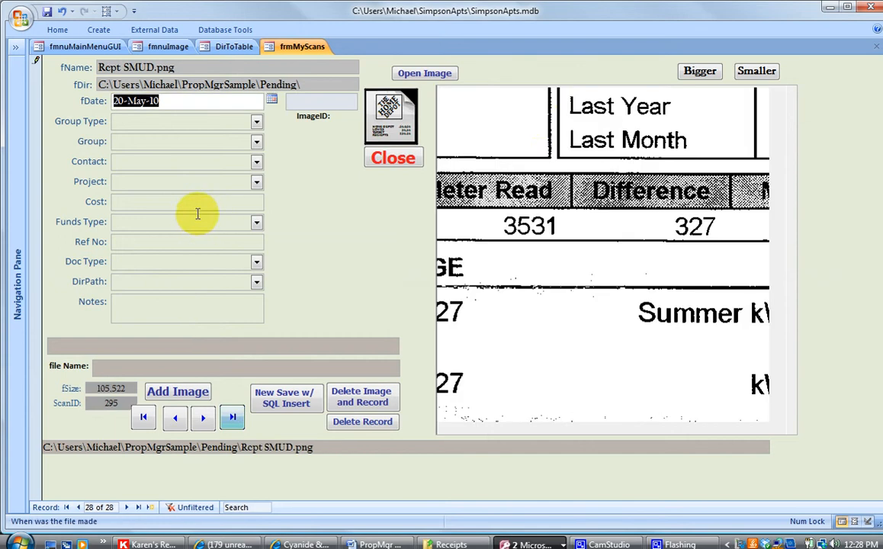
left_click(757, 71)
left_click(700, 71)
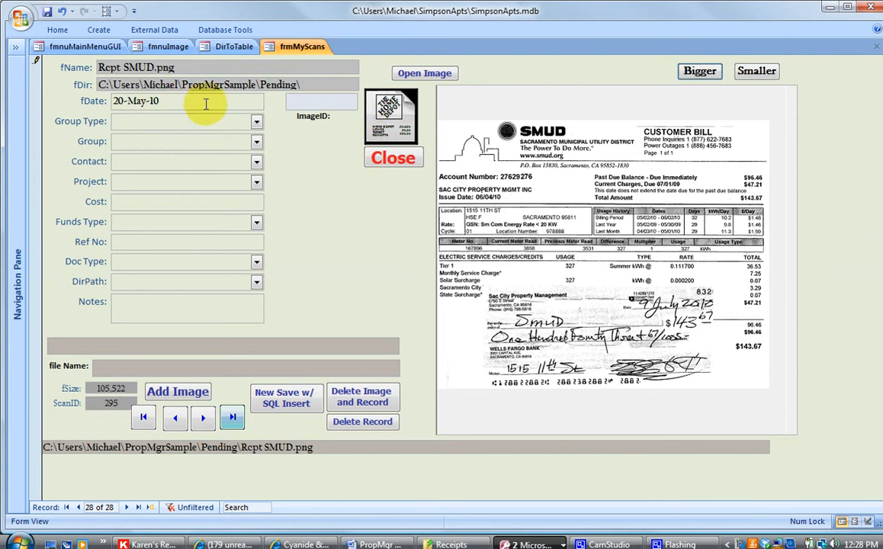
left_click(202, 162)
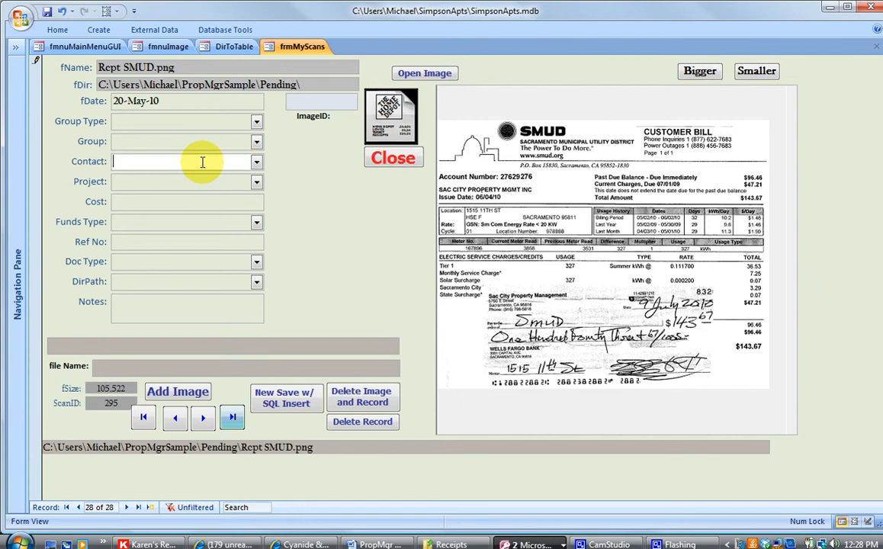
type("smUD")
left_click(187, 178)
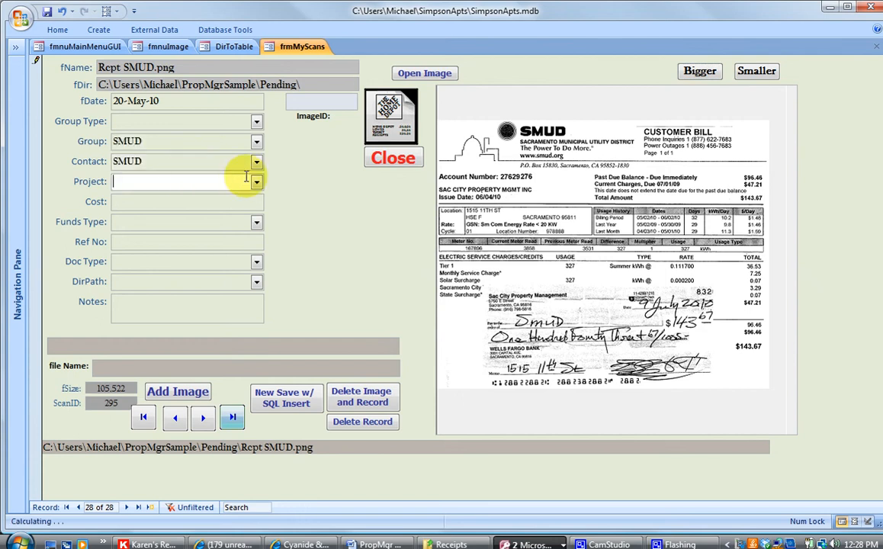
left_click(256, 181)
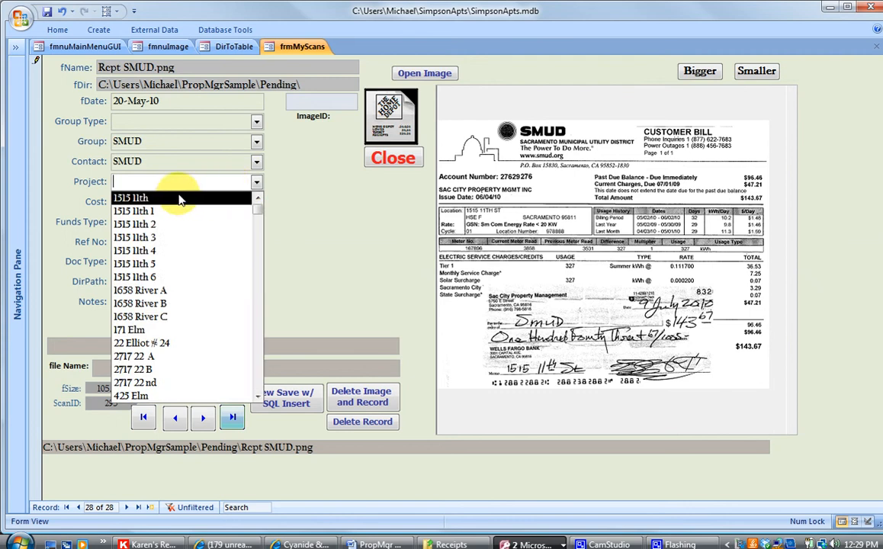
left_click(228, 196)
- Enter the bill's cost of $143.67 with funds type Check
left_click(157, 200)
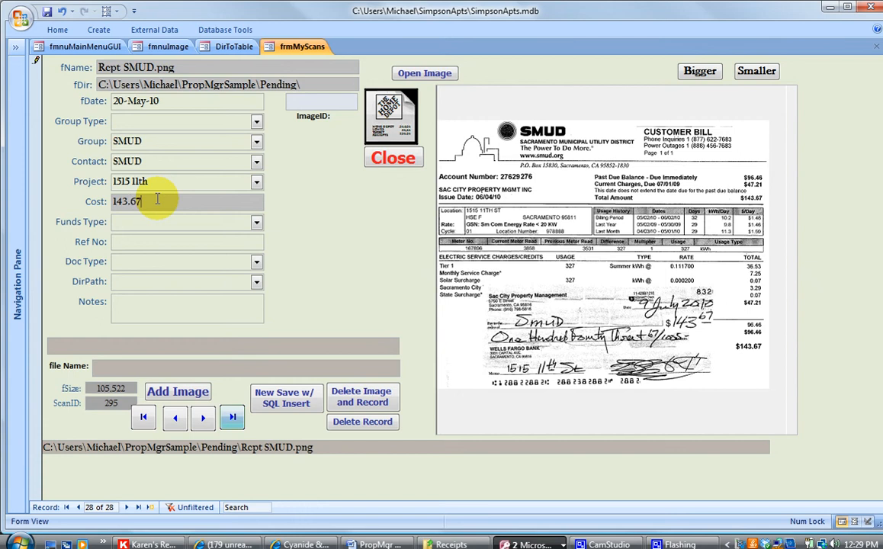
left_click(163, 222)
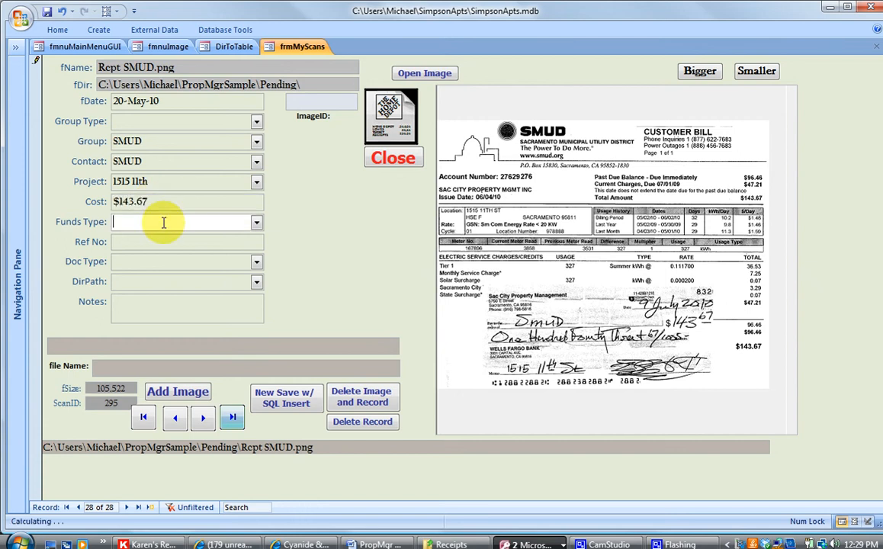
type("check")
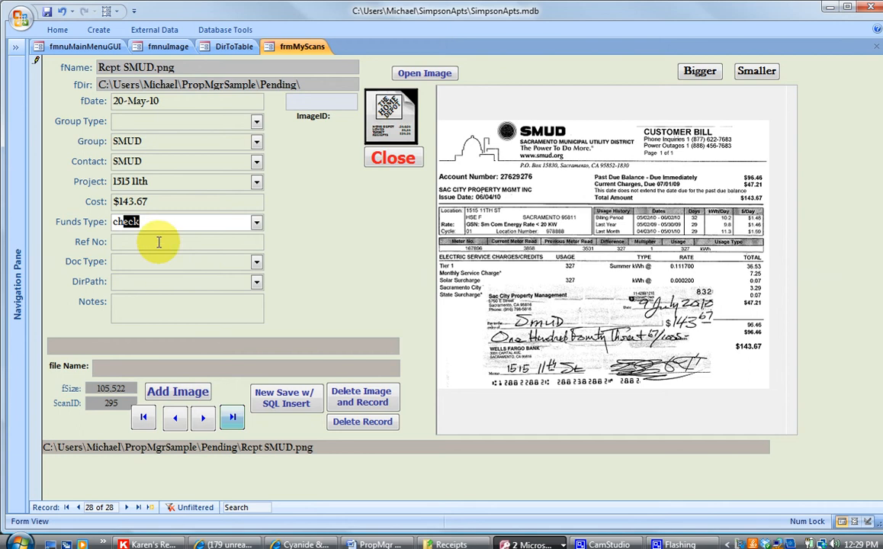
left_click(159, 241)
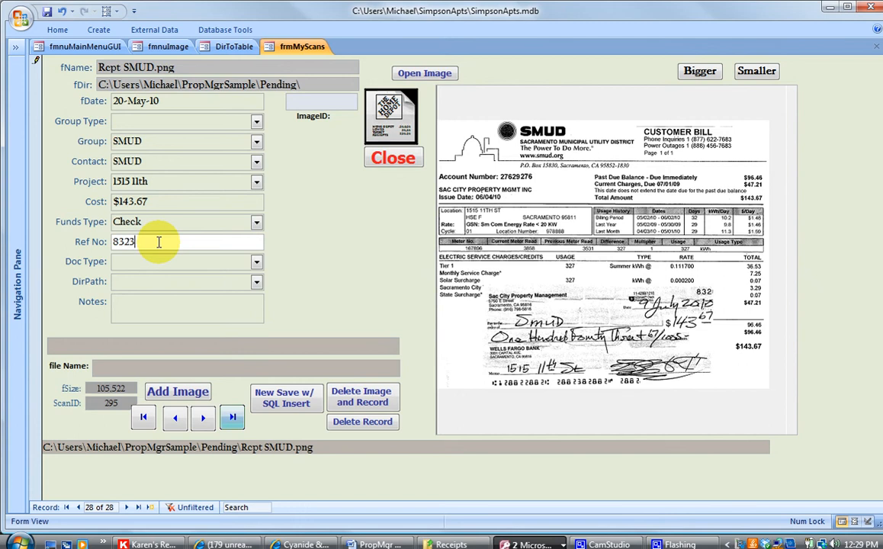
- Set the document type to Receipt and save the scan as 100520 Rcpt SMUD 000120.png
left_click(121, 262)
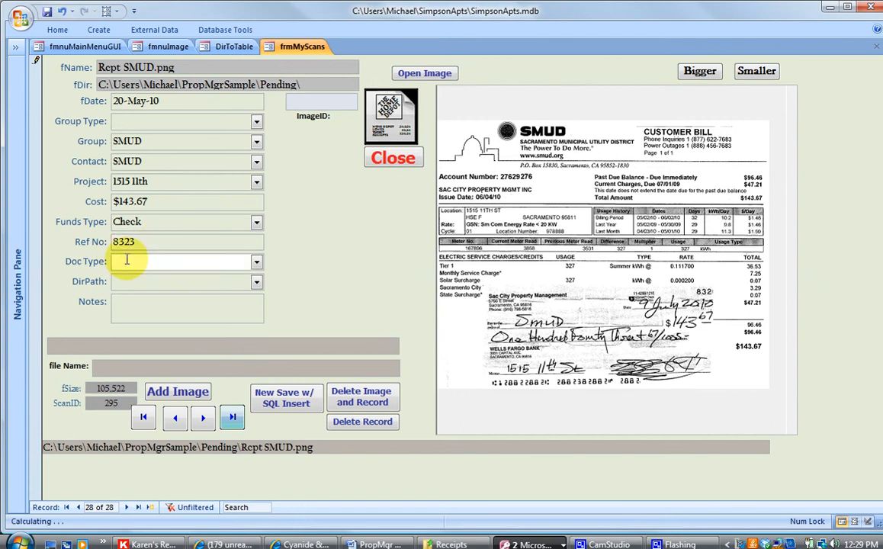
type("receipt")
key("Tab")
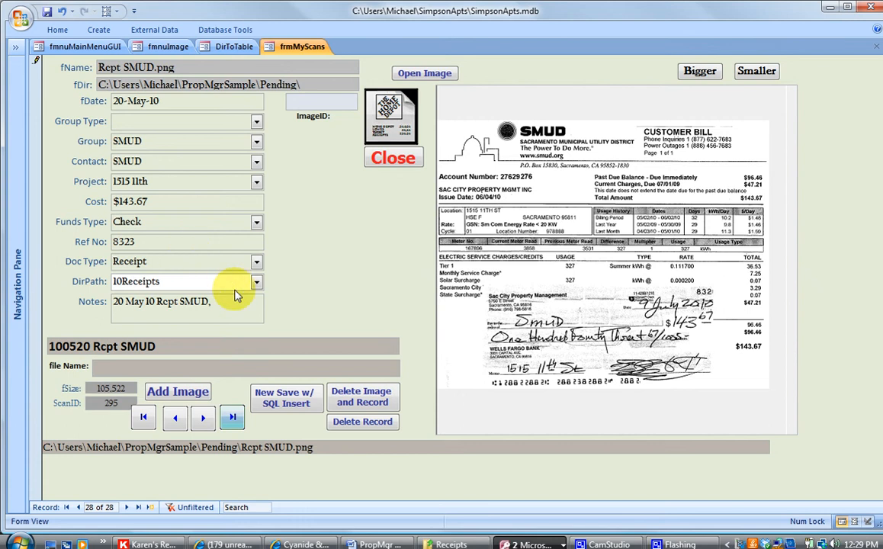
left_click(267, 394)
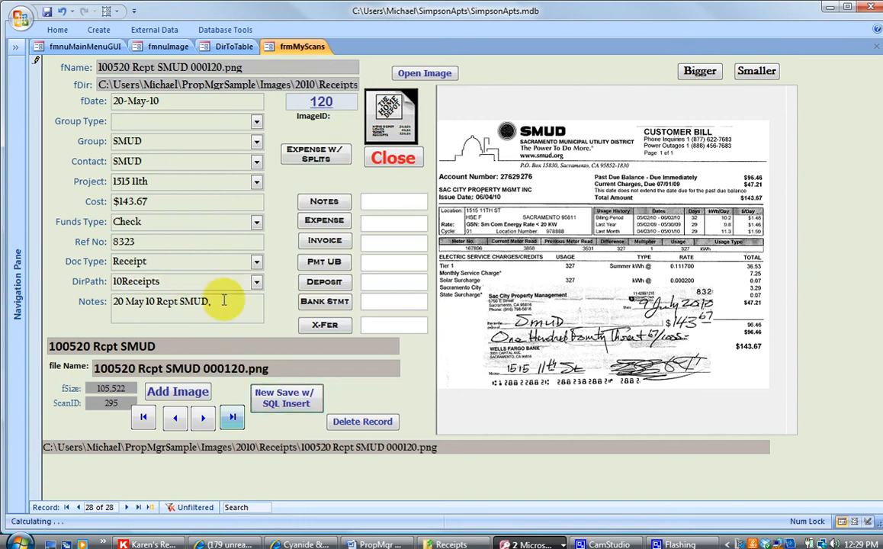
- Create and save an expense for the $143.67 SMUD bill, paid from trust checking, category UH Util. Hse Meter
left_click(324, 221)
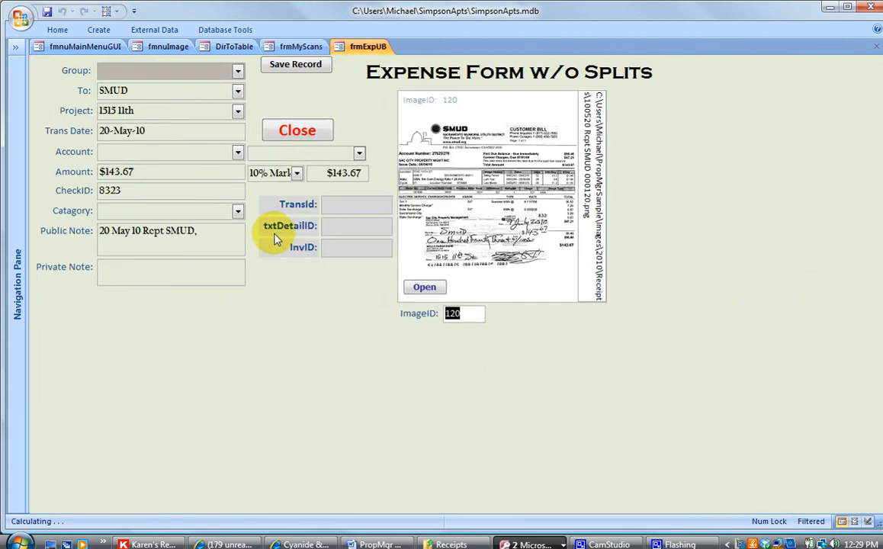
left_click(236, 151)
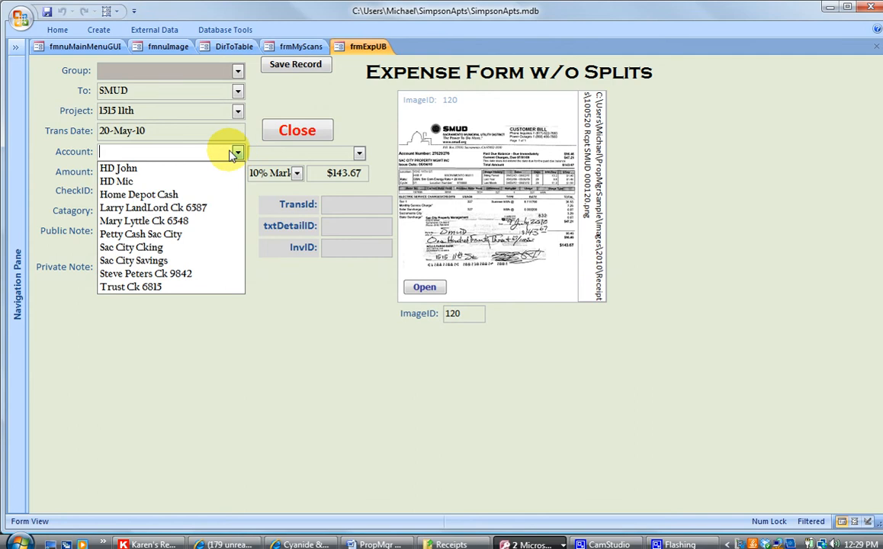
left_click(169, 289)
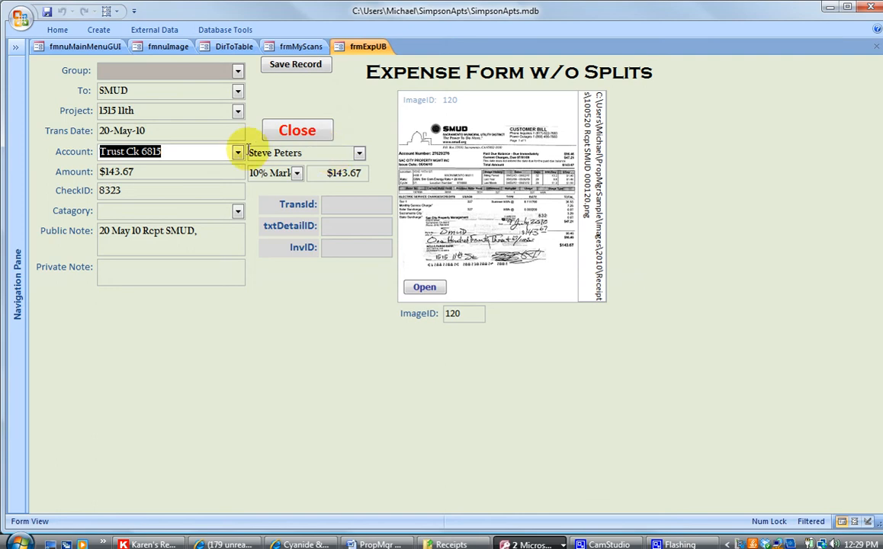
left_click(239, 213)
scroll(171, 252, "down", 2)
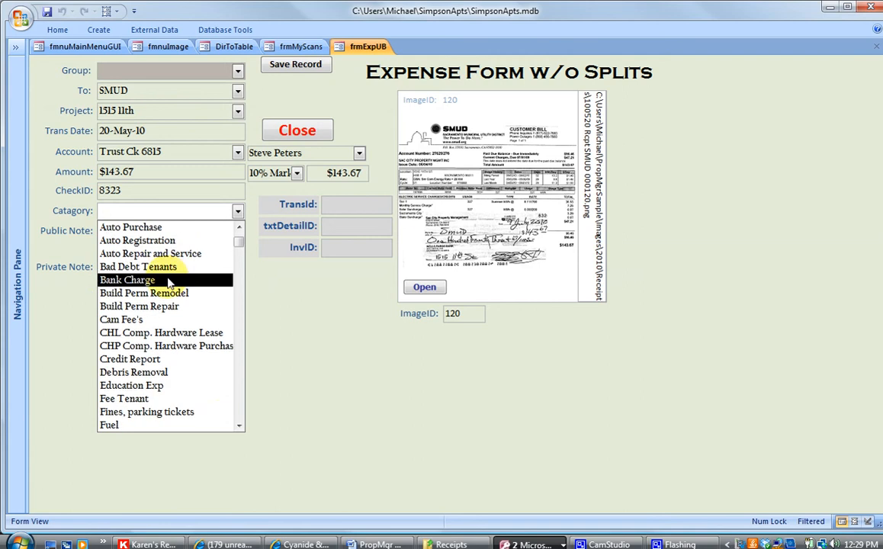
left_click_drag(239, 244, 223, 404)
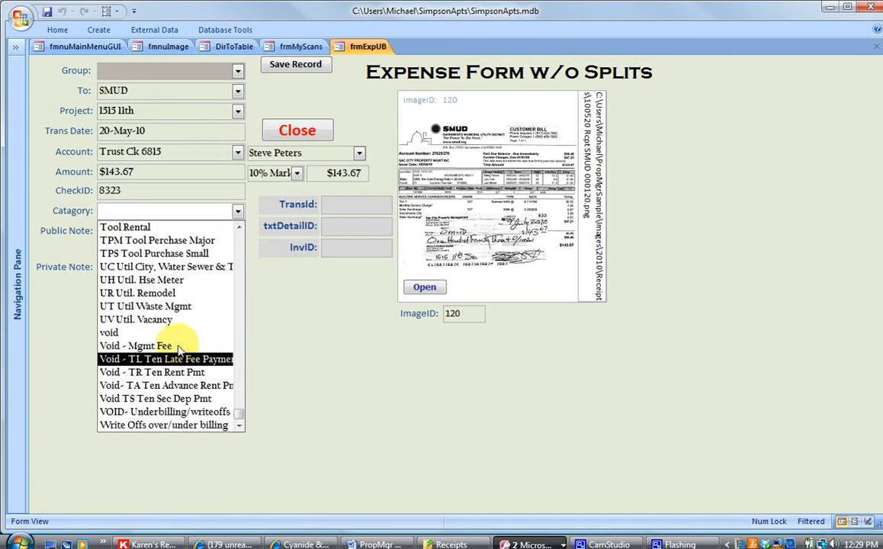
left_click(168, 280)
left_click(294, 66)
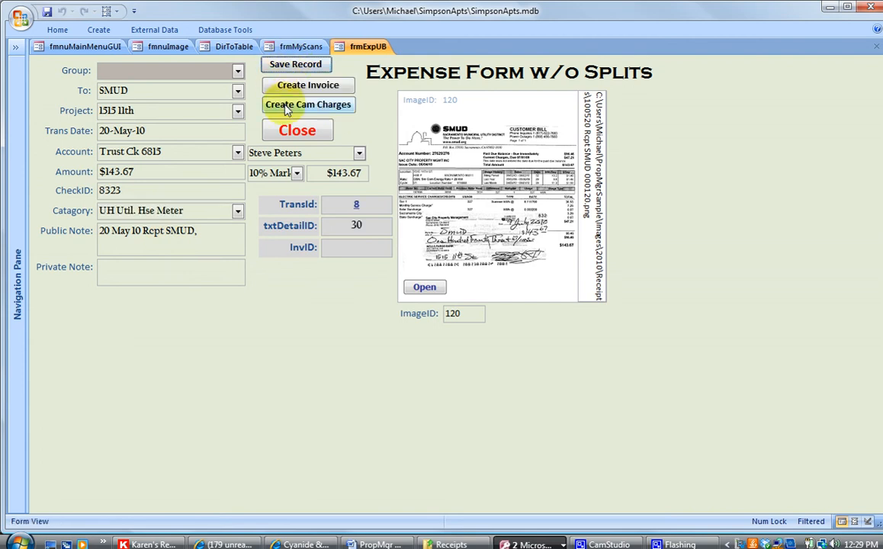
- Create CAM charges from the SMUD expense and read the tenant charge summary
left_click(287, 109)
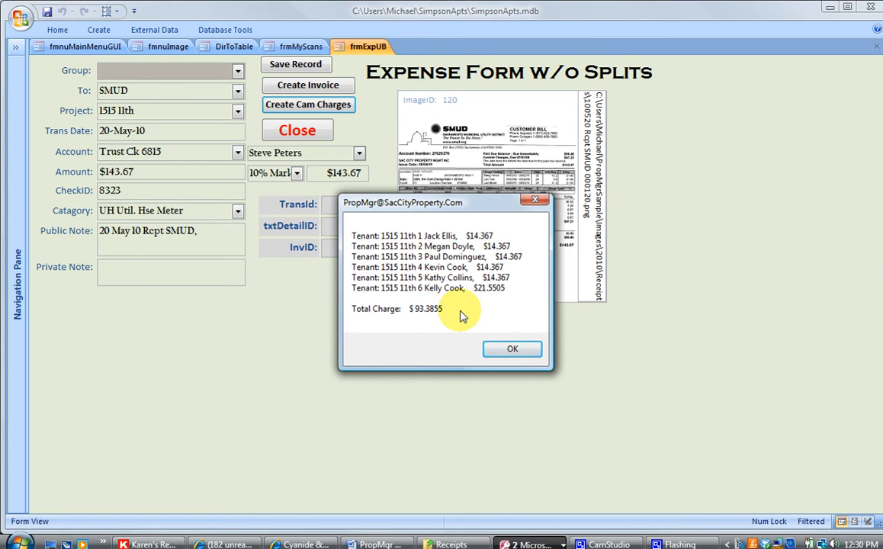
- Dismiss the CAM summary and close the expense, scan filing, document loader and Image Manager forms
left_click(513, 349)
left_click(297, 131)
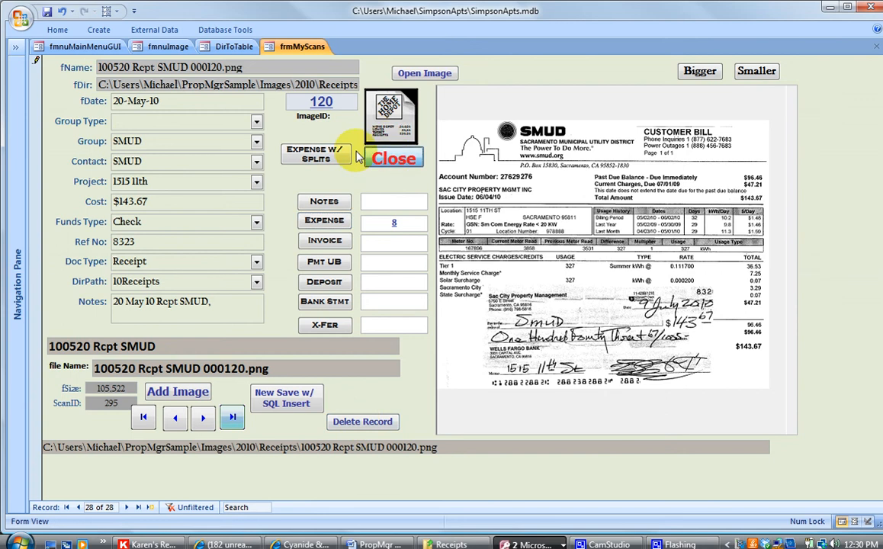
left_click(369, 156)
left_click(340, 221)
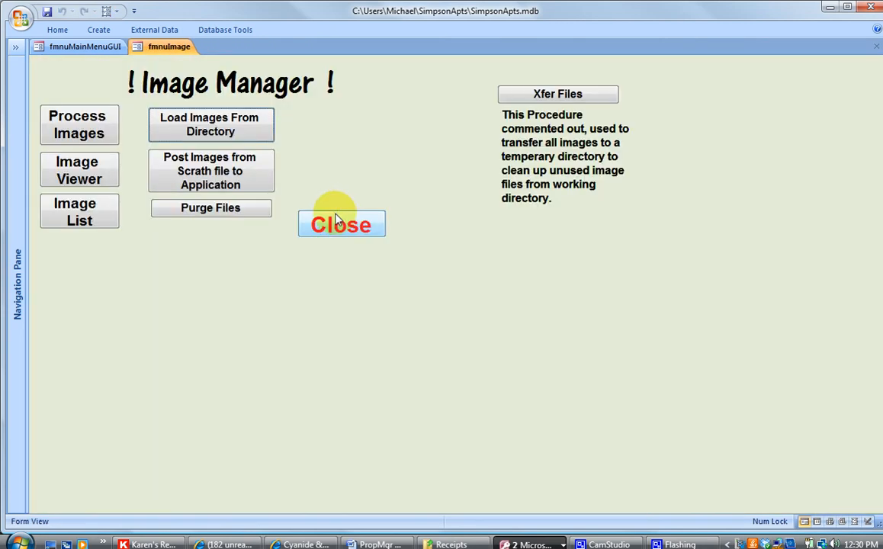
left_click(339, 221)
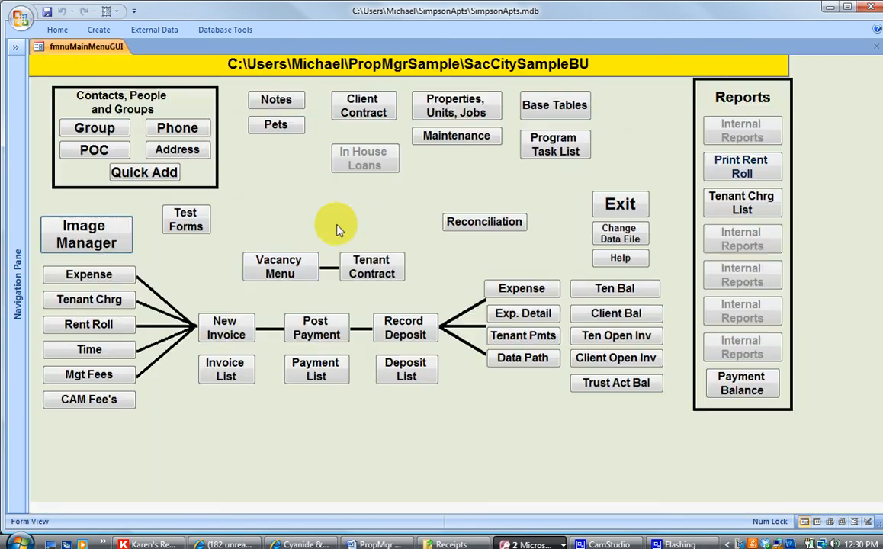
- Open invoice 86 for the unit 5 tenant from the invoice list
left_click(222, 364)
scroll(234, 239, "down", 1)
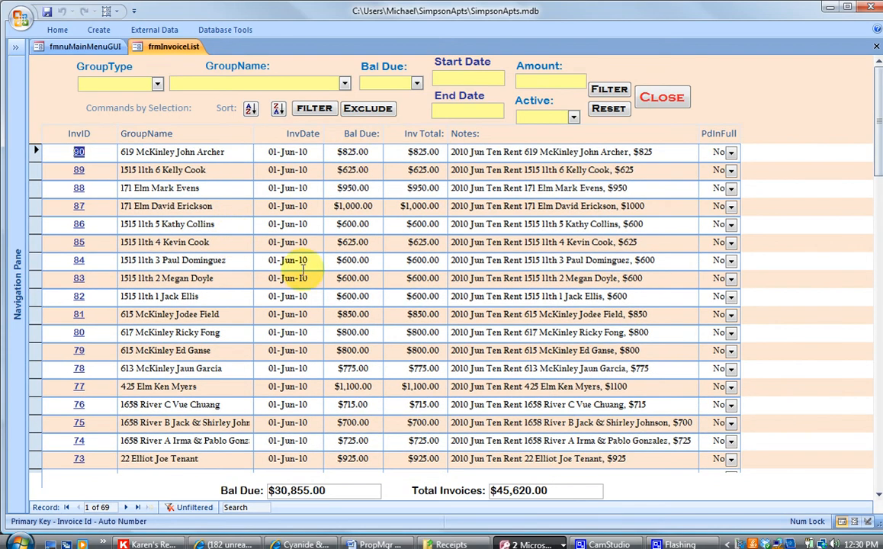
left_click(79, 223)
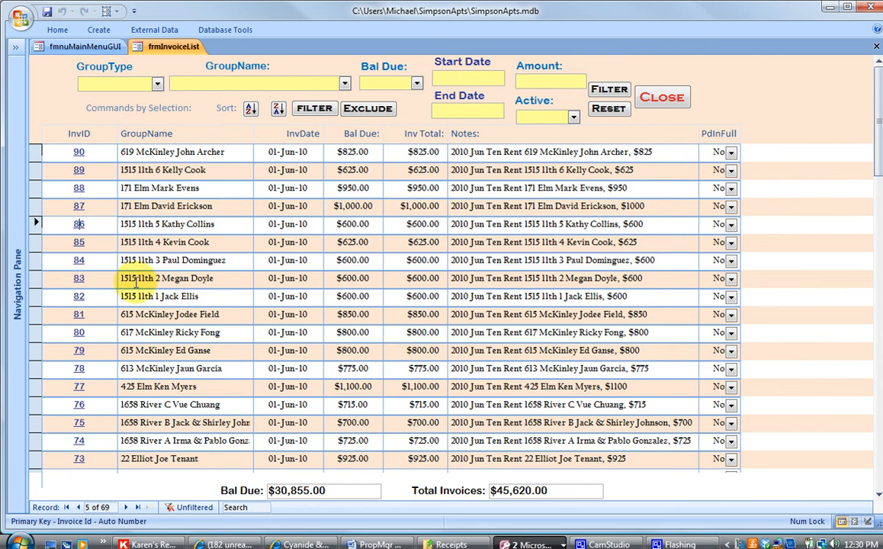
double_click(79, 223)
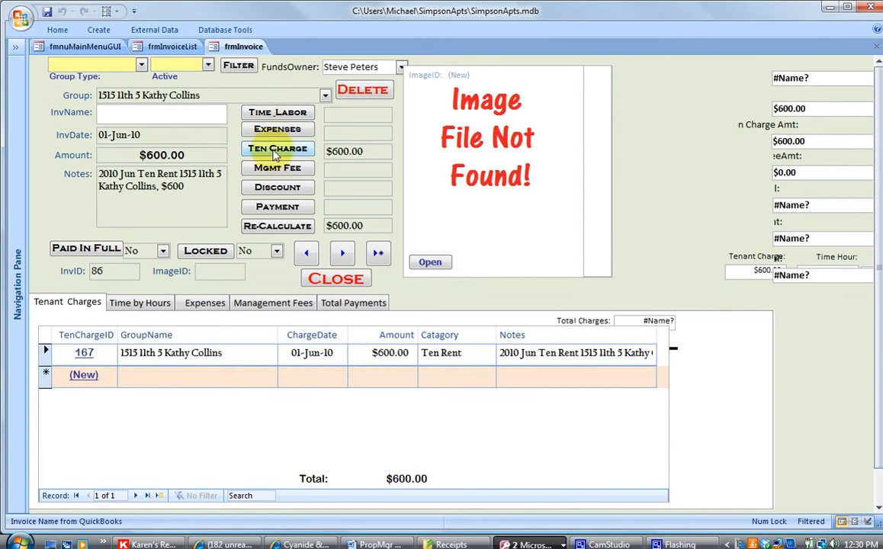
- Move the $14.37 Cam Fee charge onto invoice 86 from the tenant charges form
left_click(276, 152)
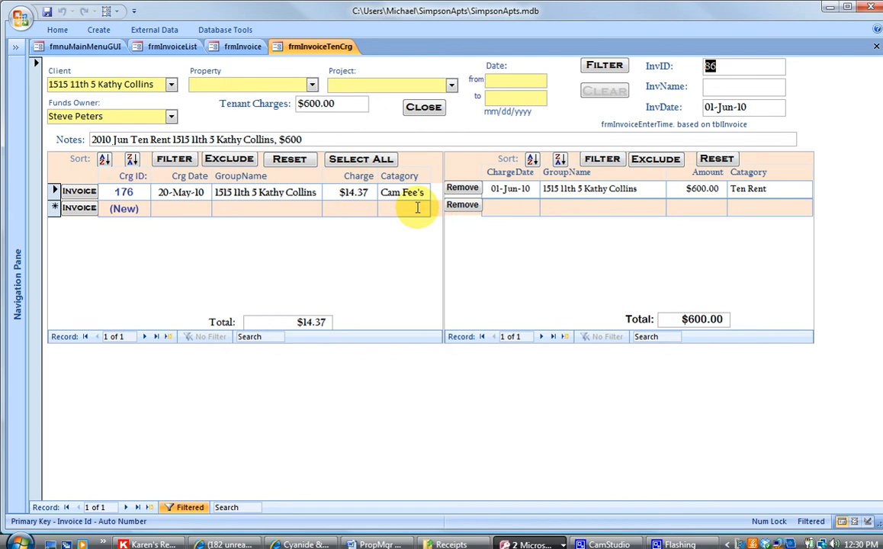
left_click(79, 190)
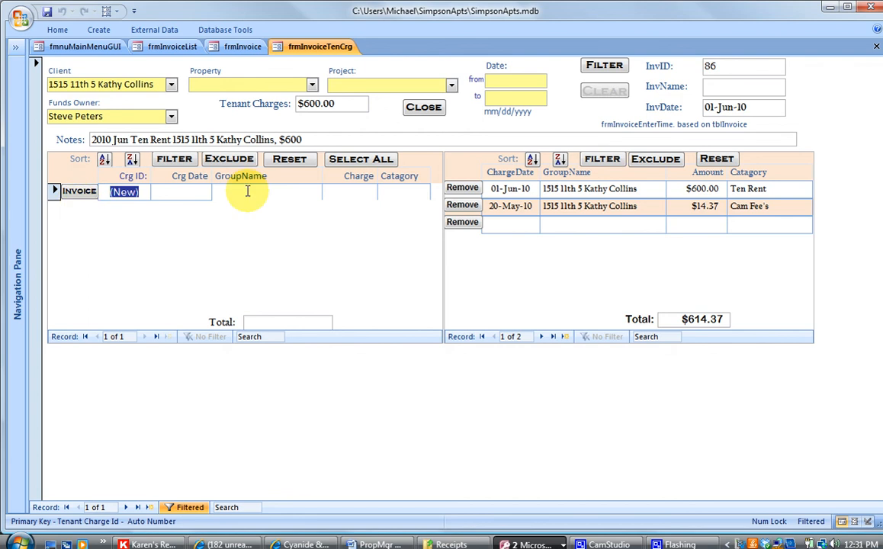
left_click(421, 106)
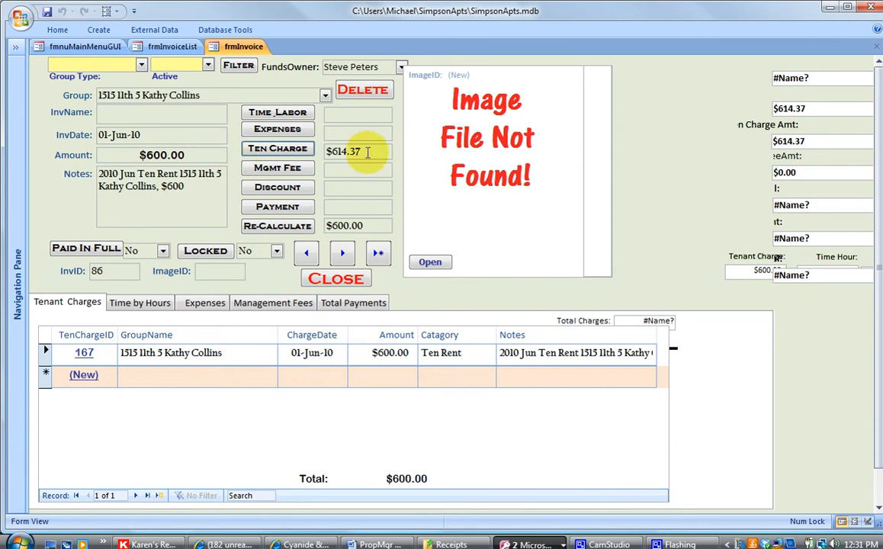
- Recalculate invoice 86, paste the new total into Amount, and close it at $614.37
left_click(296, 148)
key("ctrl+c")
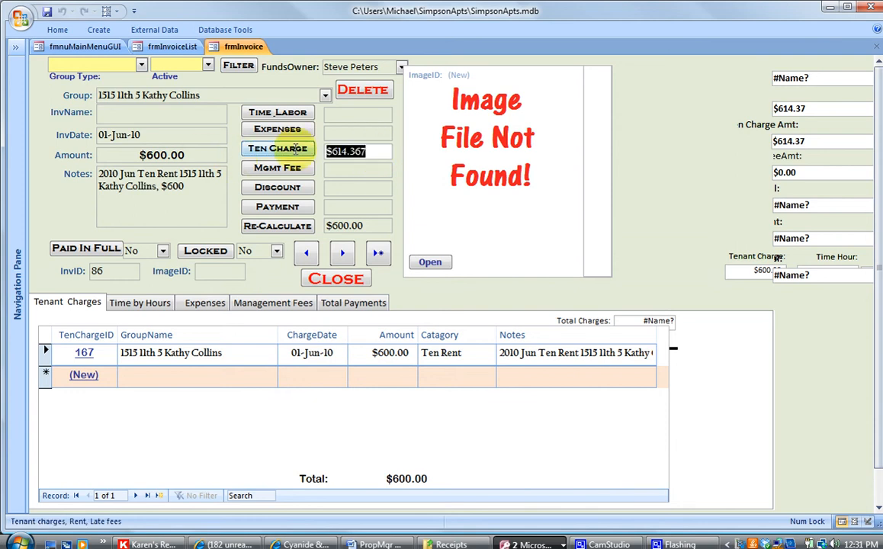
left_click(287, 226)
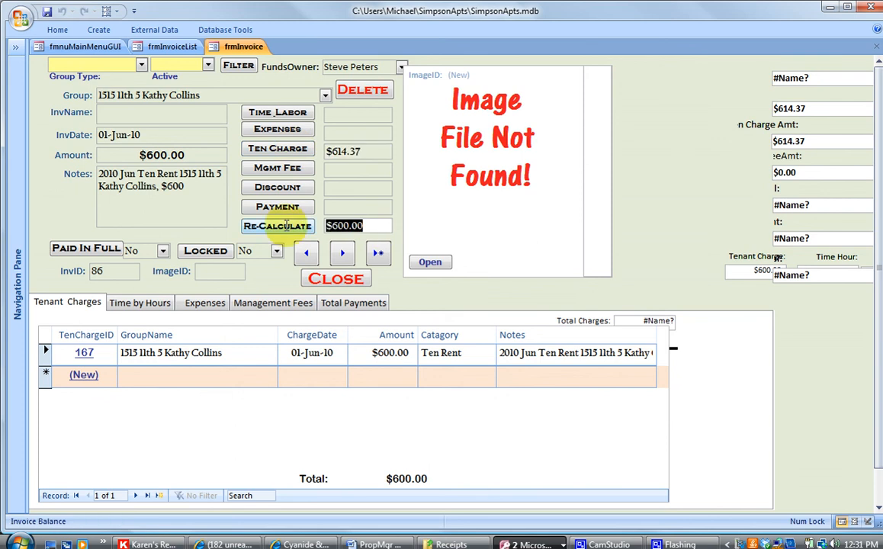
left_click(286, 226)
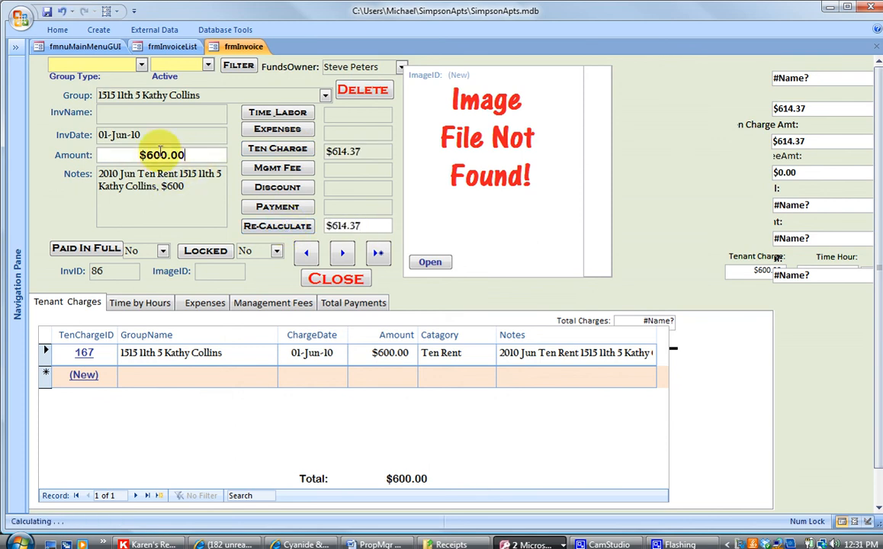
left_click(124, 154)
key("ctrl+v")
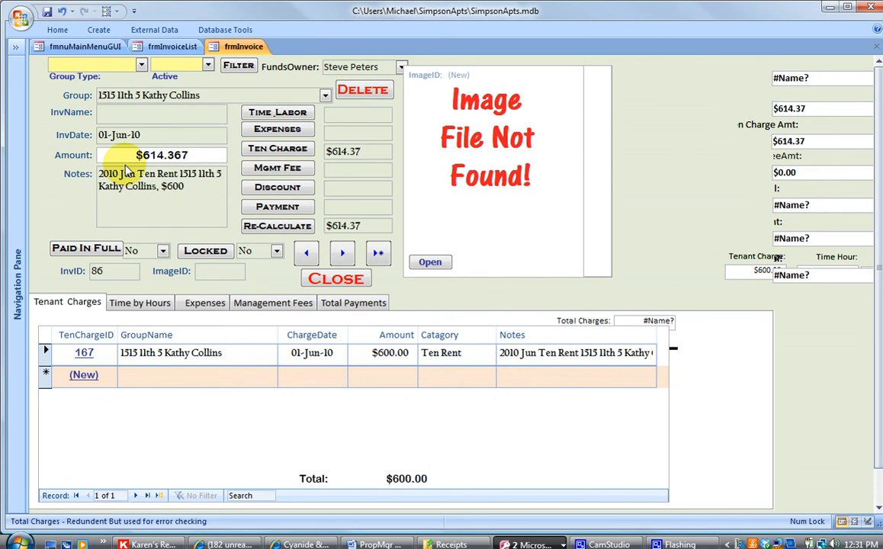
left_click(336, 281)
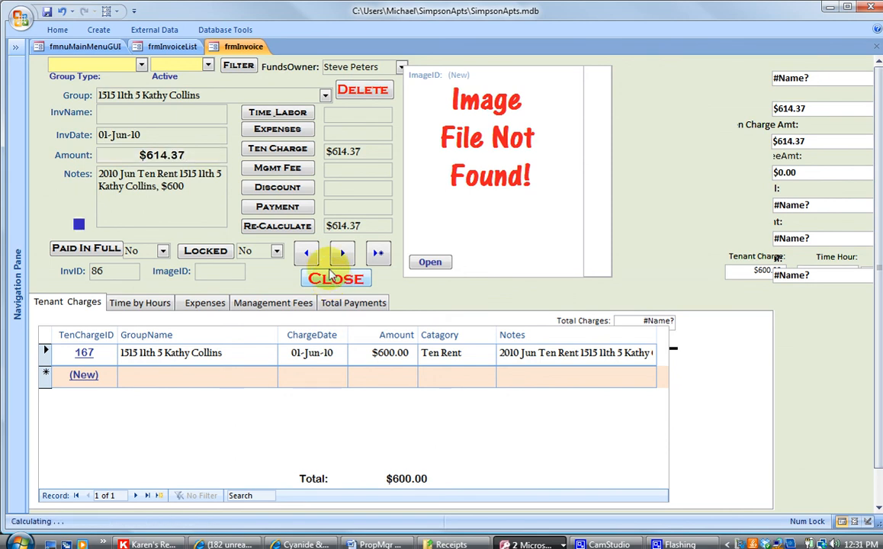